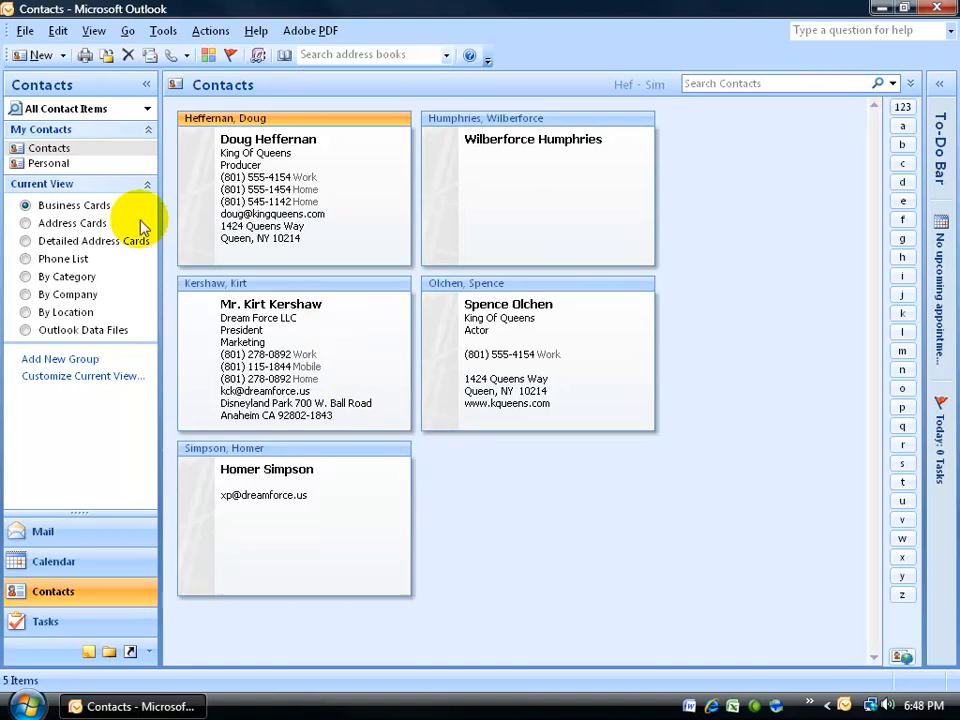
# Show the Personal contacts folder under My Contacts in the navigation pane
pyautogui.click(49, 148)
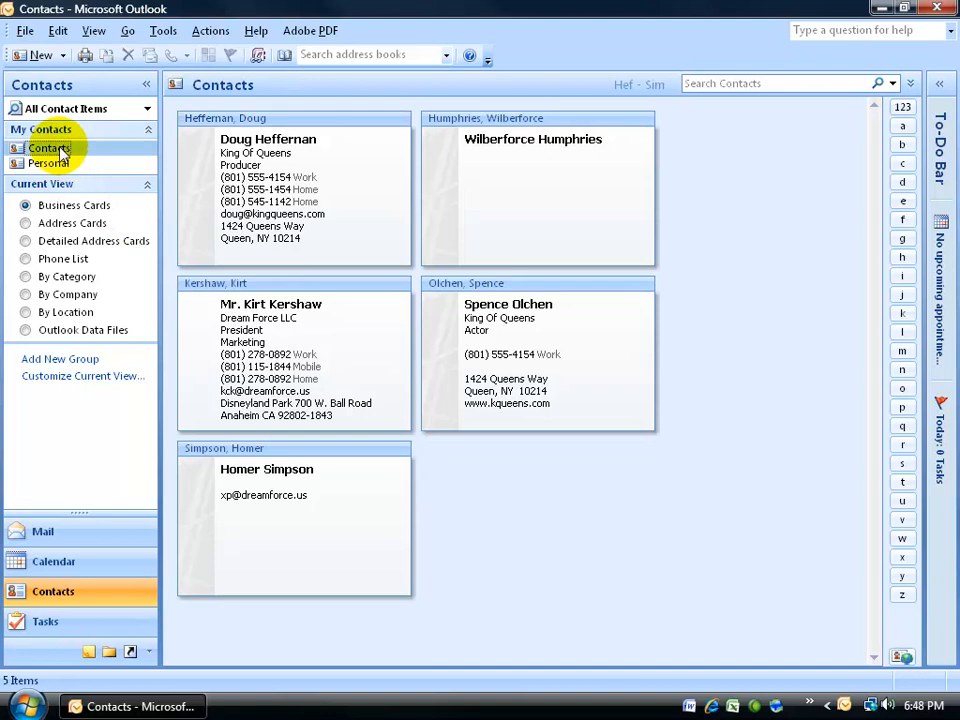
pyautogui.click(48, 163)
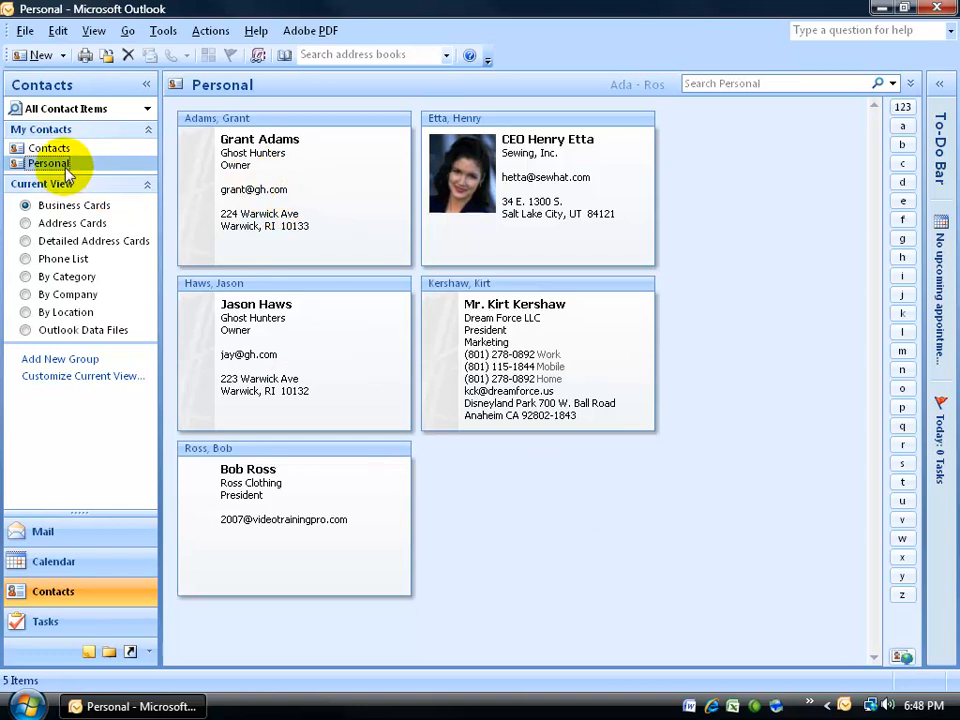
pyautogui.click(86, 55)
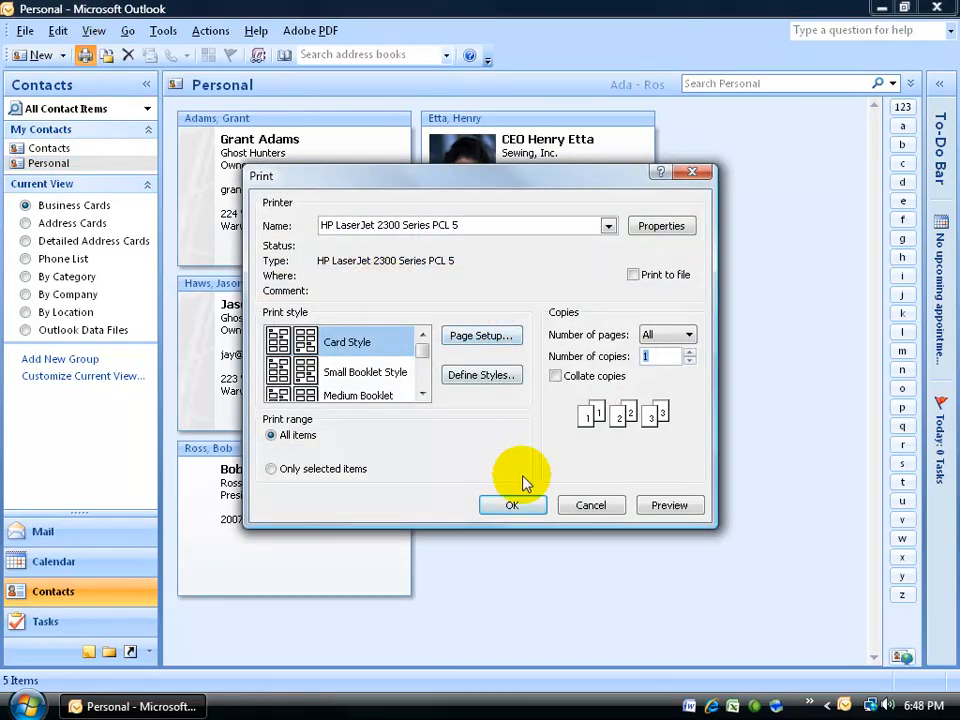
pyautogui.click(669, 505)
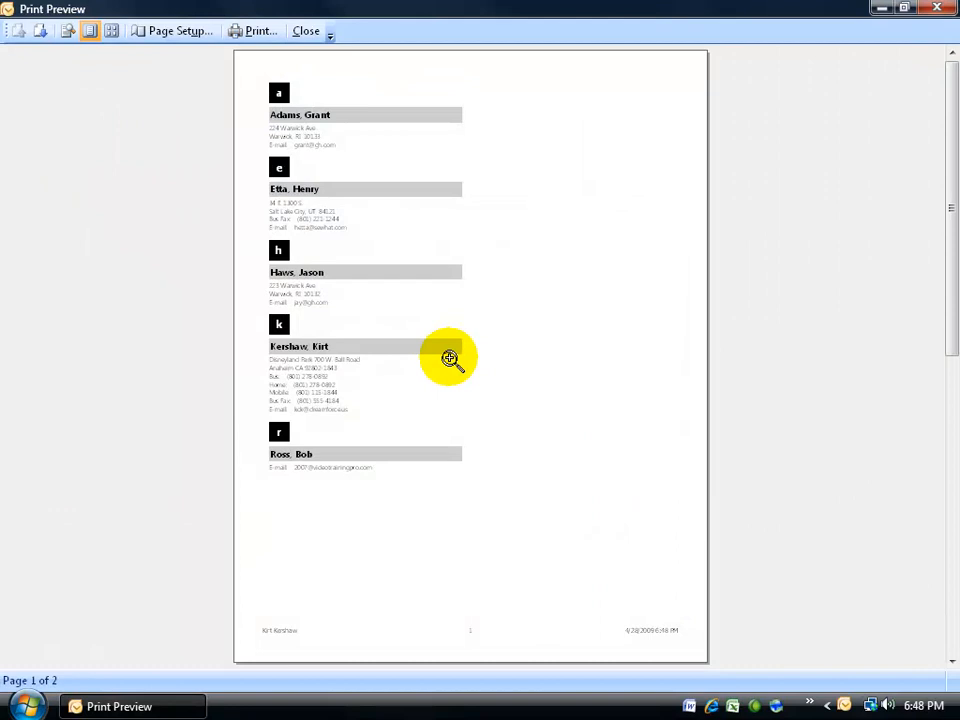
pyautogui.click(407, 208)
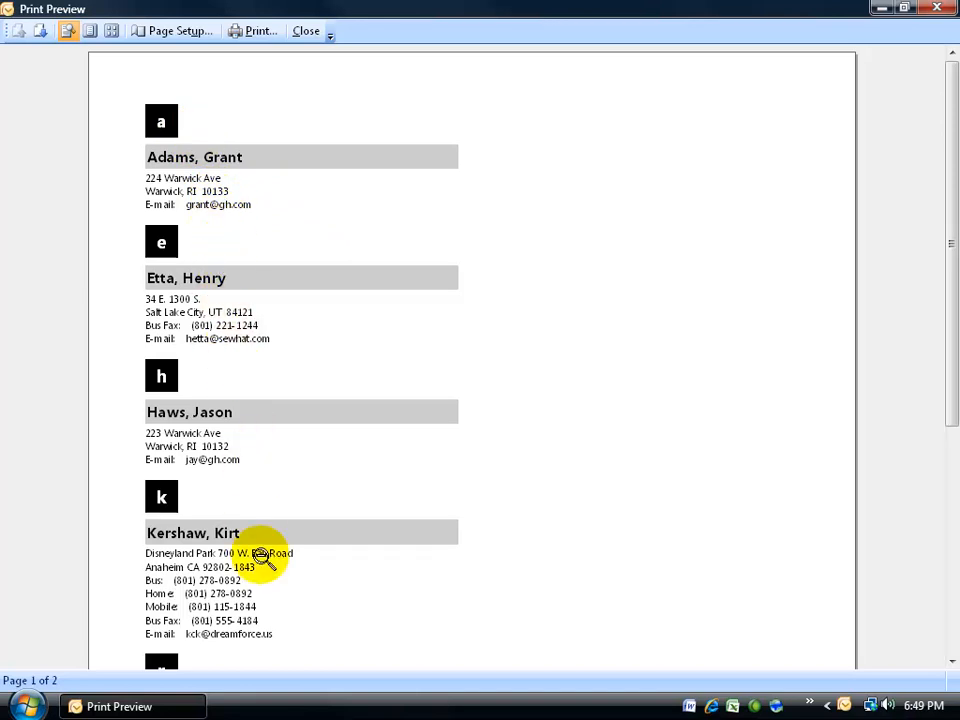
pyautogui.click(306, 31)
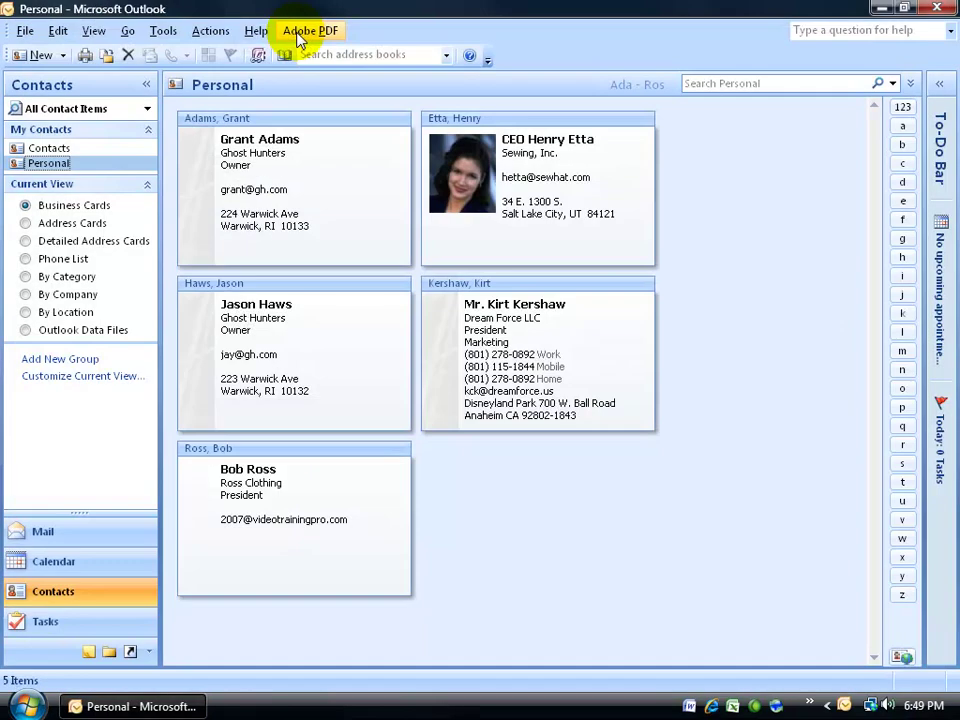
# Preview the Personal contacts printout in Phone Directory Style, zoomed in, then close the preview
pyautogui.click(85, 54)
pyautogui.click(422, 392)
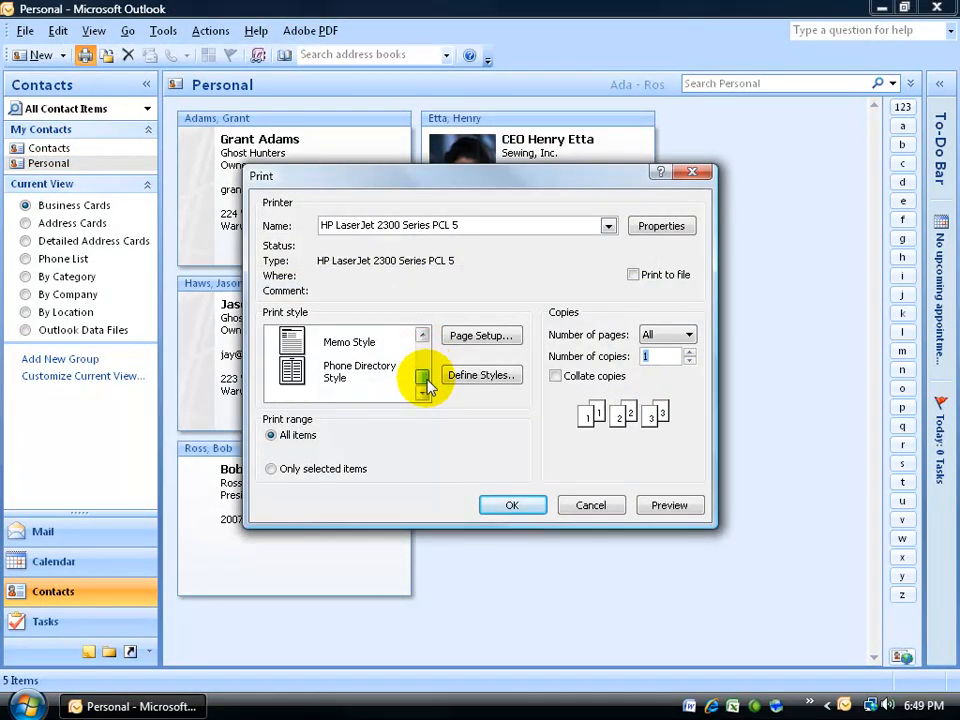
pyautogui.click(340, 378)
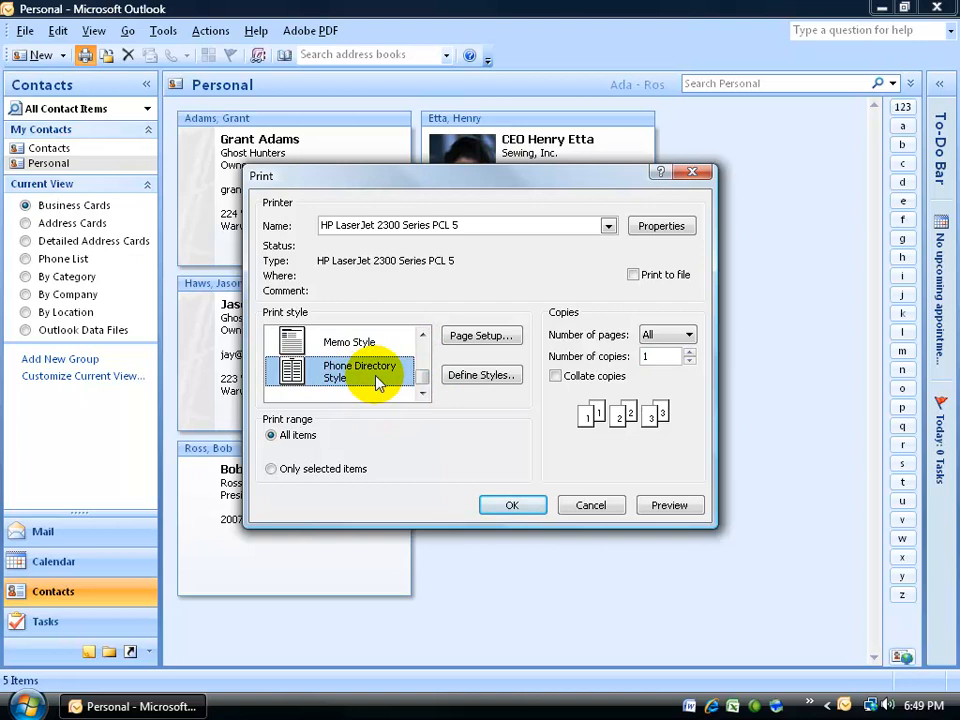
pyautogui.click(669, 505)
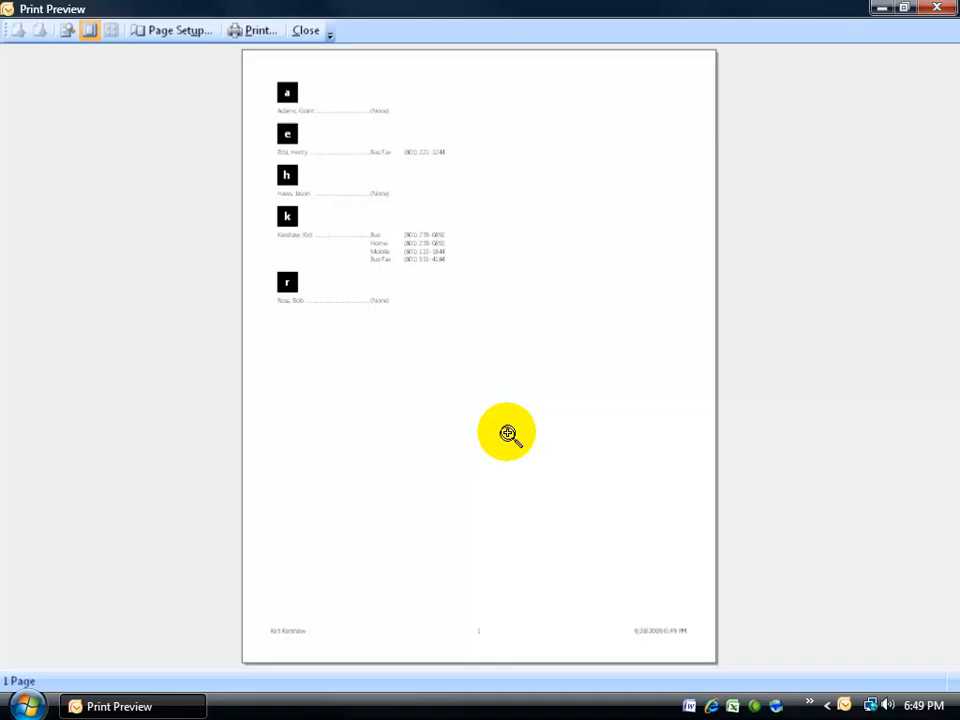
pyautogui.click(360, 110)
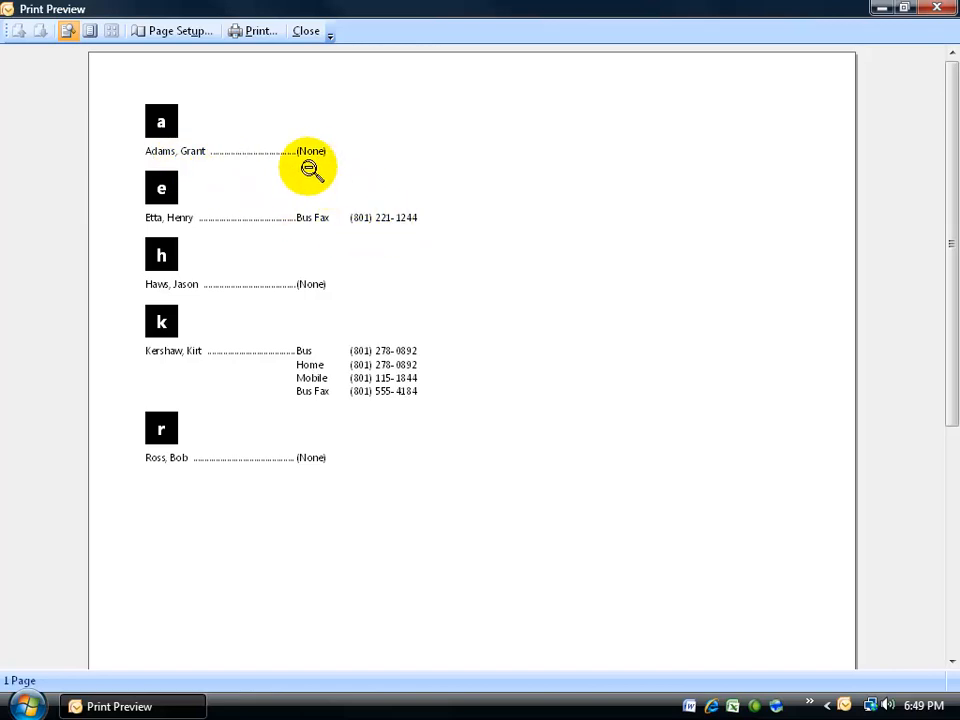
pyautogui.click(306, 31)
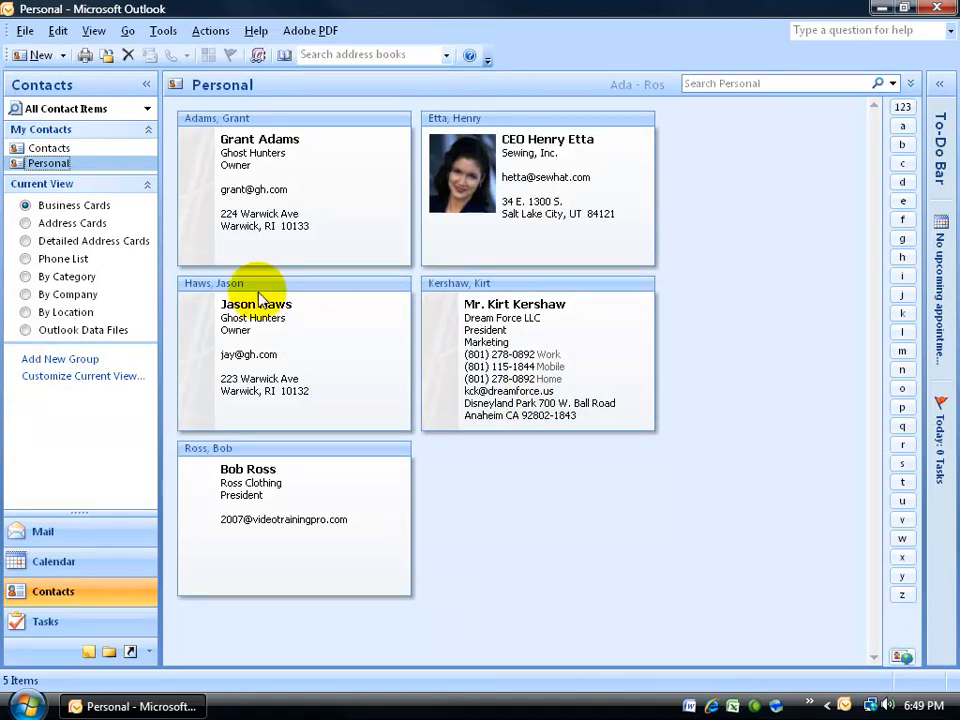
# Return to the main Contacts folder and open the first contact, Doug Heffernan, in its own window
pyautogui.click(49, 148)
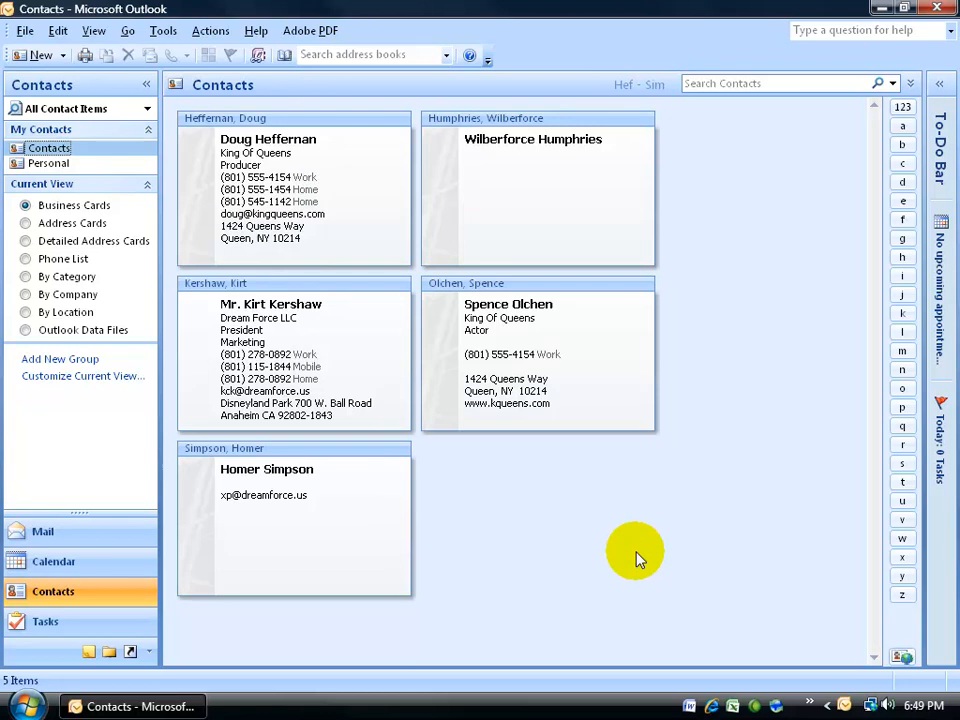
pyautogui.click(255, 200)
pyautogui.doubleClick(305, 215)
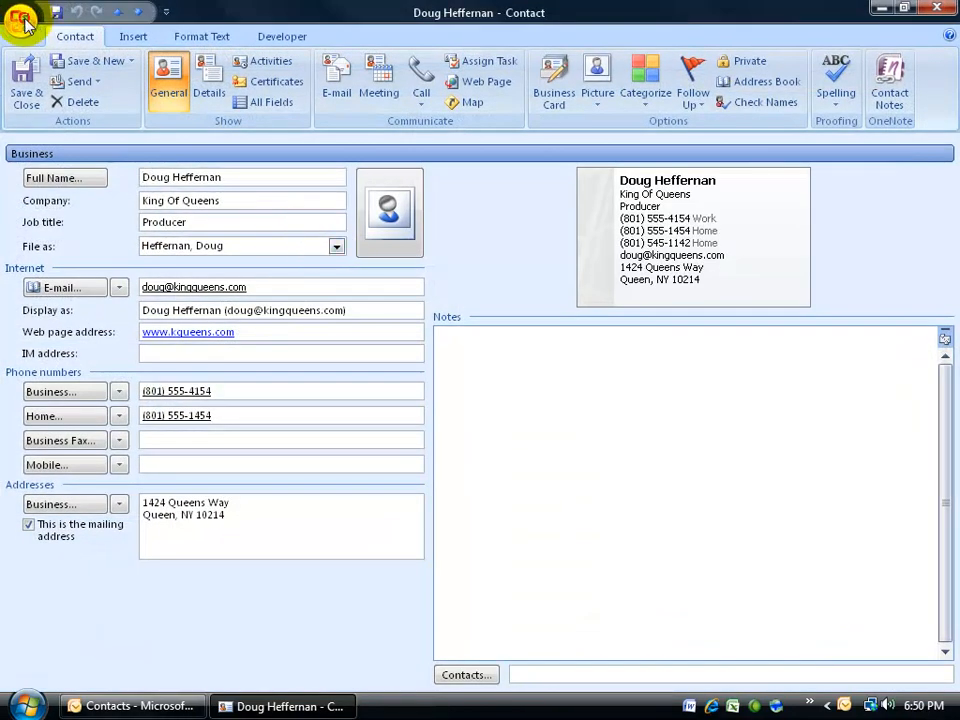
# Preview Doug Heffernan's contact as a Memo Style printout from the Office button's Print command, zoomed in
pyautogui.click(22, 20)
pyautogui.click(62, 271)
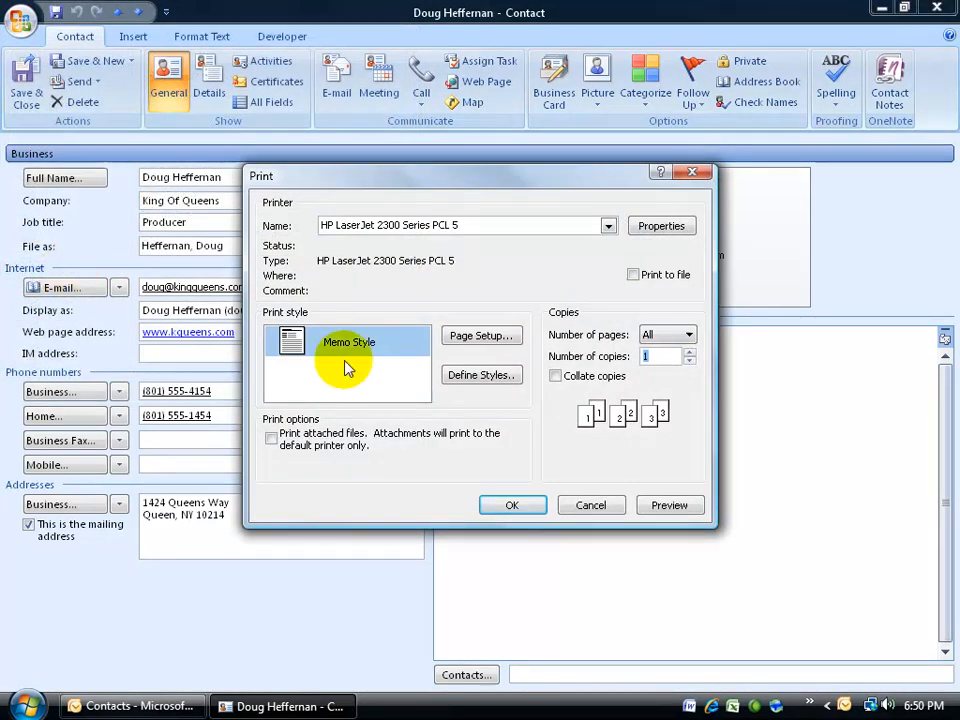
pyautogui.click(668, 505)
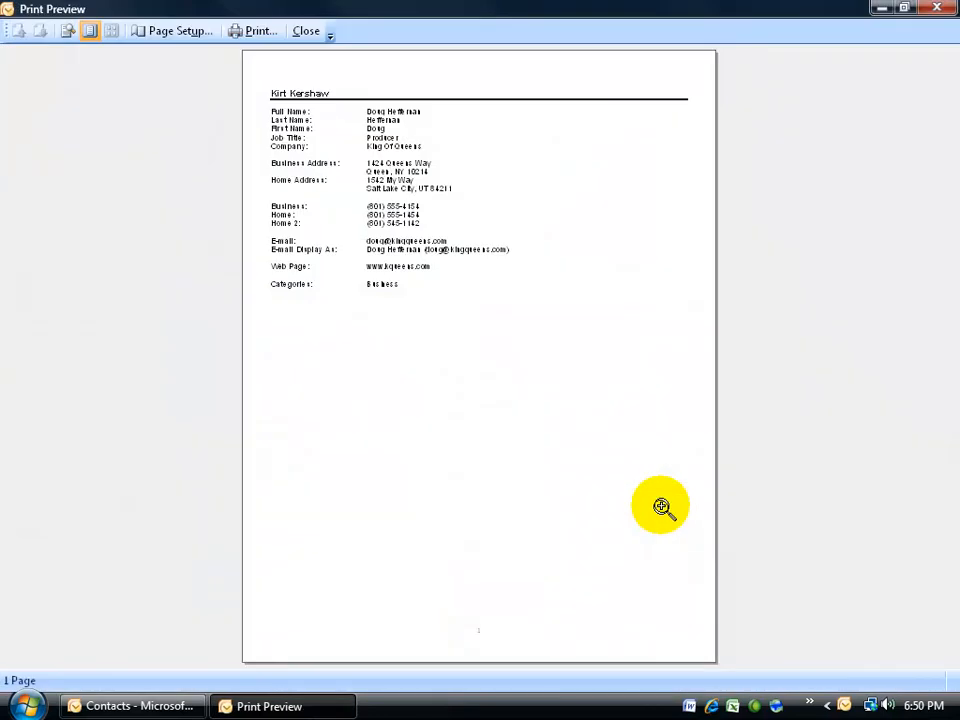
pyautogui.click(440, 195)
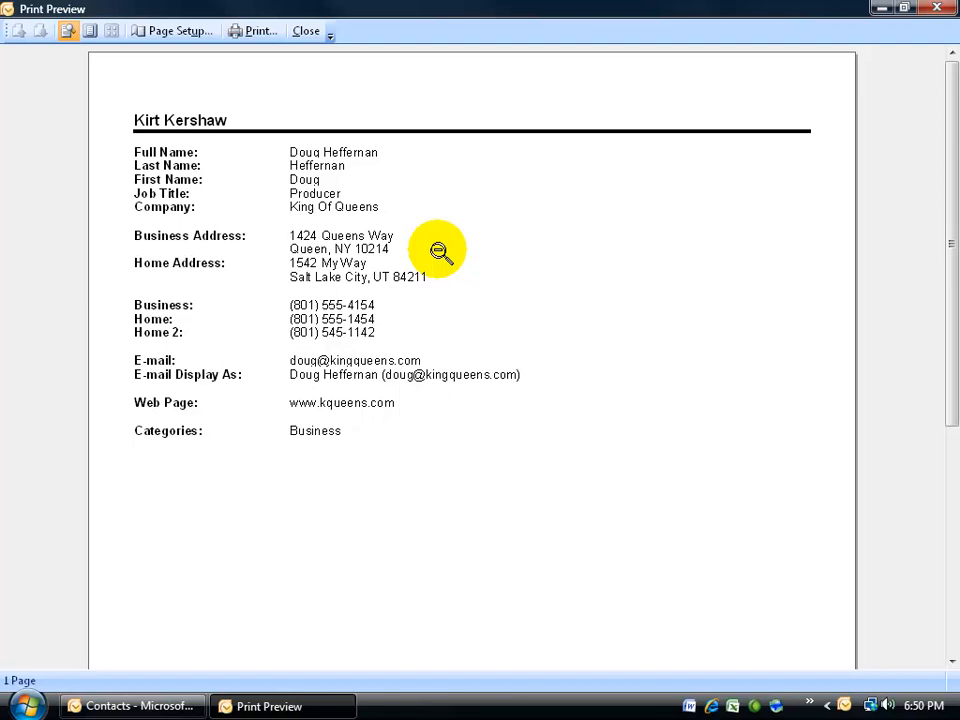